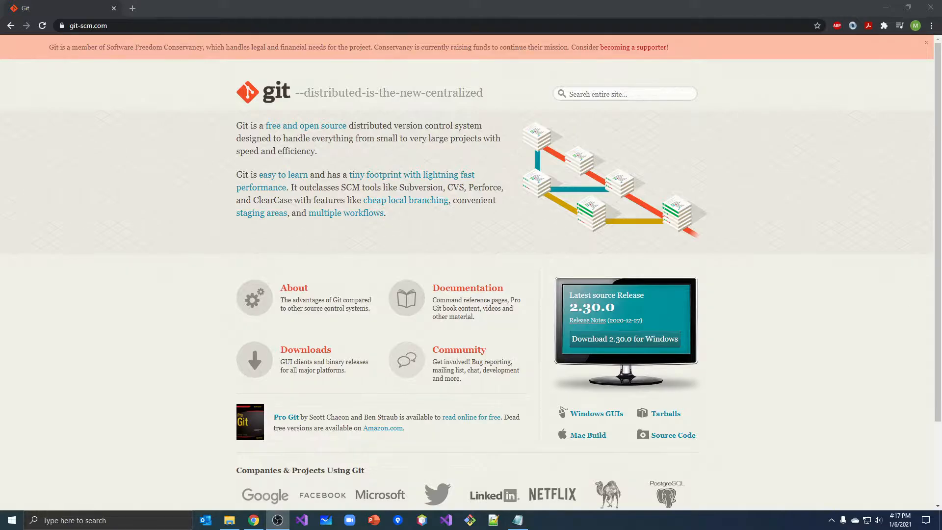
click(119, 26)
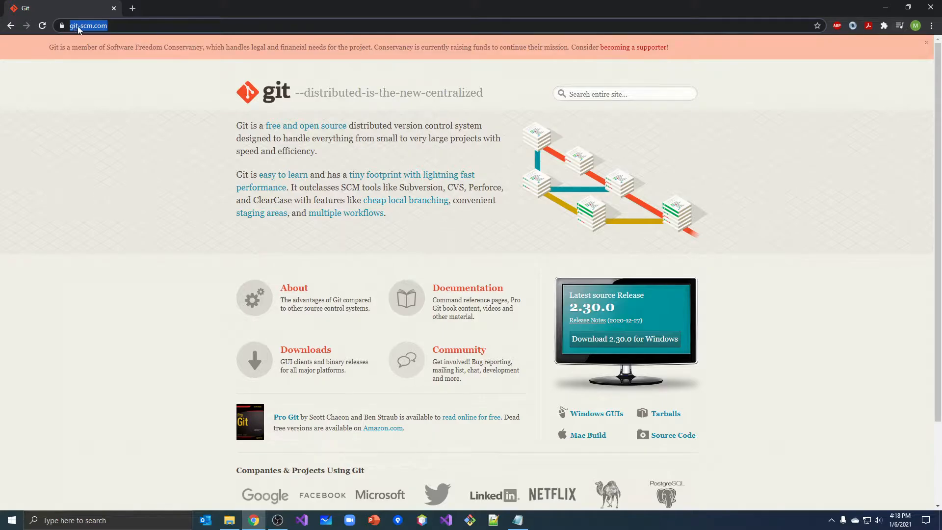
click(112, 26)
click(623, 347)
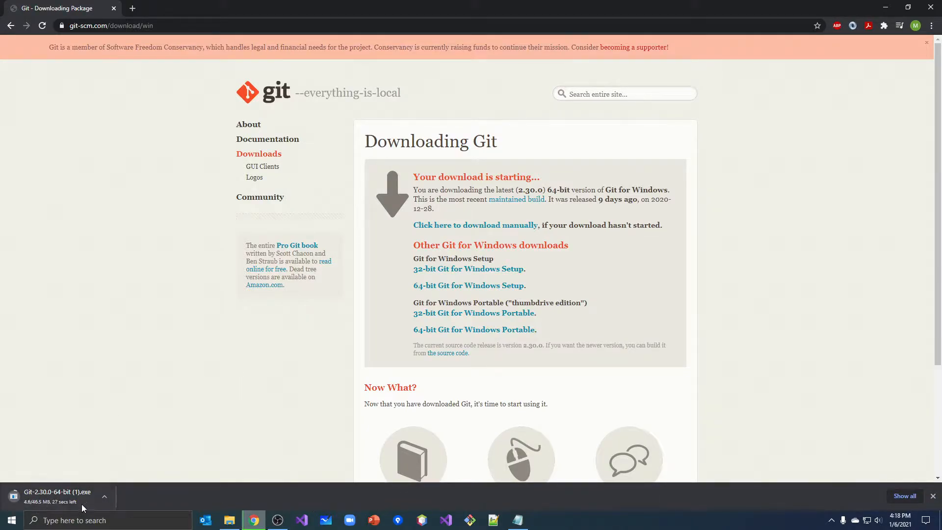
click(100, 499)
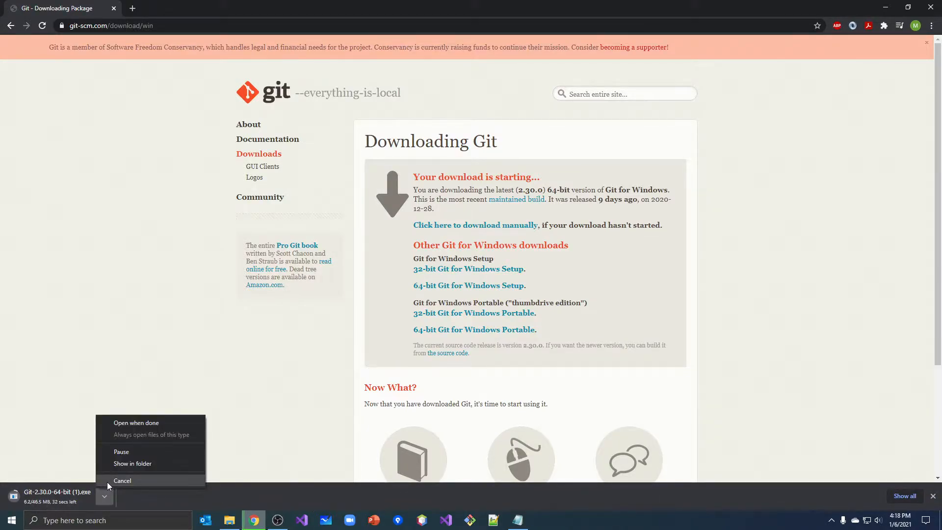
click(108, 482)
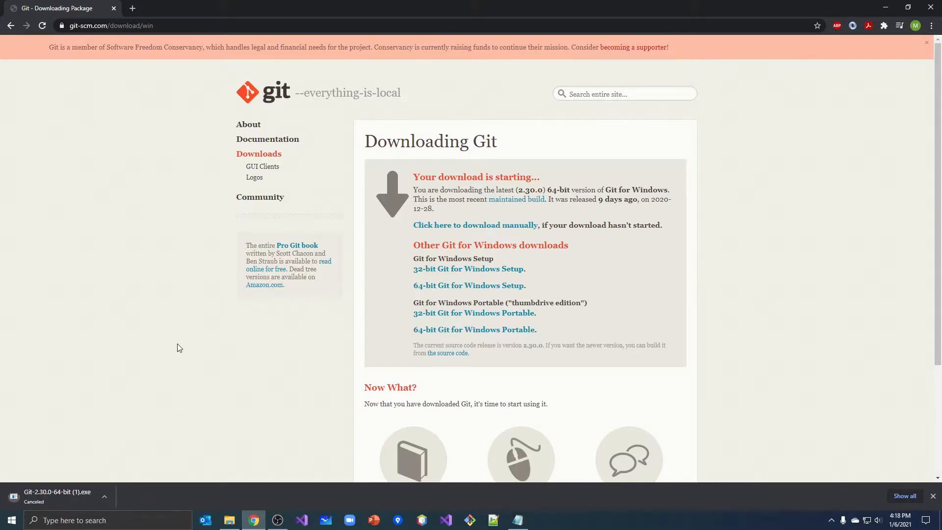
click(932, 496)
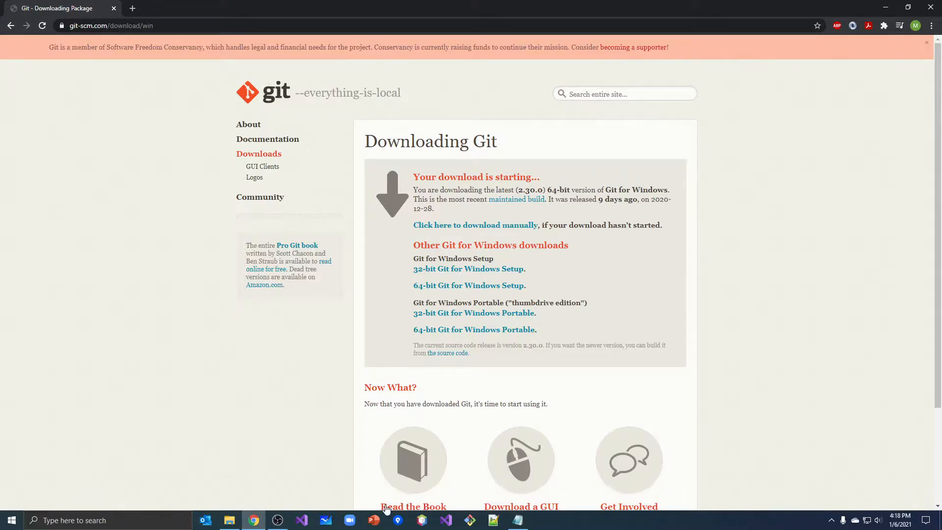
Run the Git-2.30.0-64-bit.exe installer from the Downloads folder in File Explorer and allow it to make changes
click(230, 521)
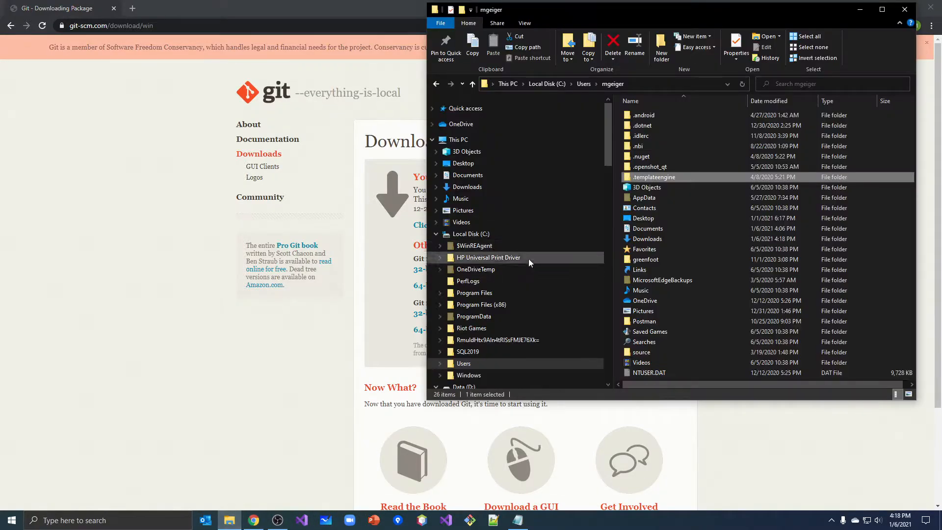
click(516, 186)
drag(719, 18, 367, 41)
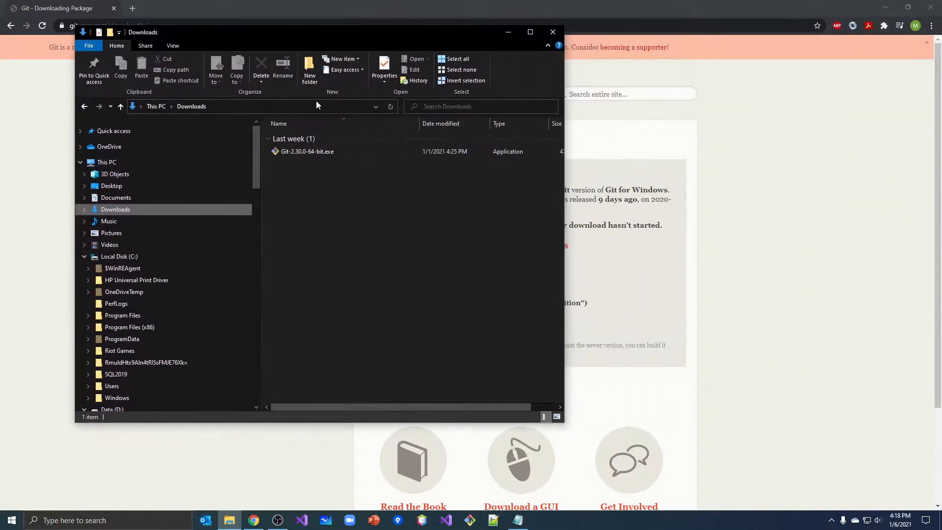
double_click(298, 152)
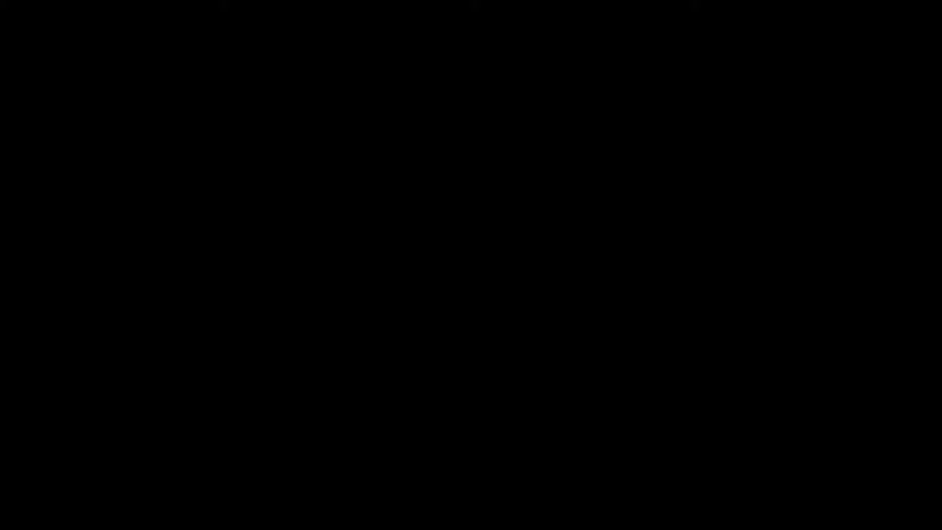
click(415, 325)
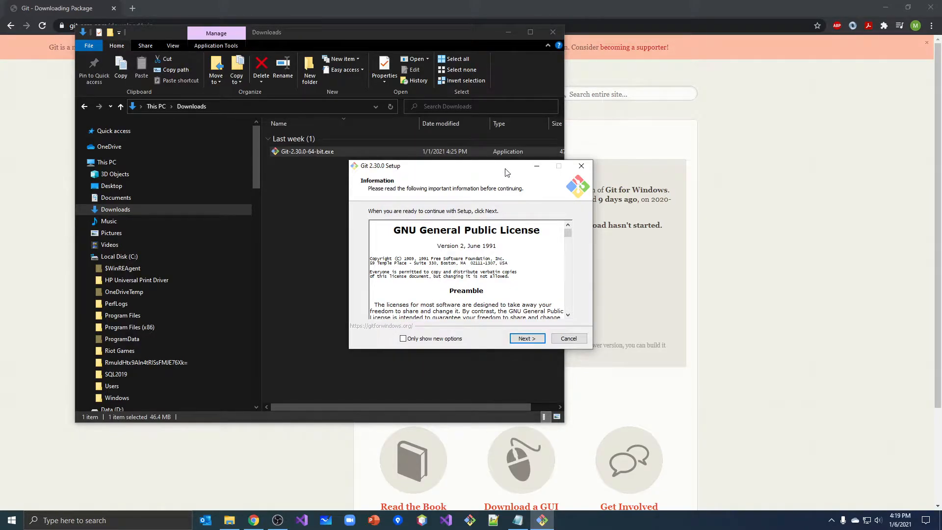
drag(507, 169, 460, 175)
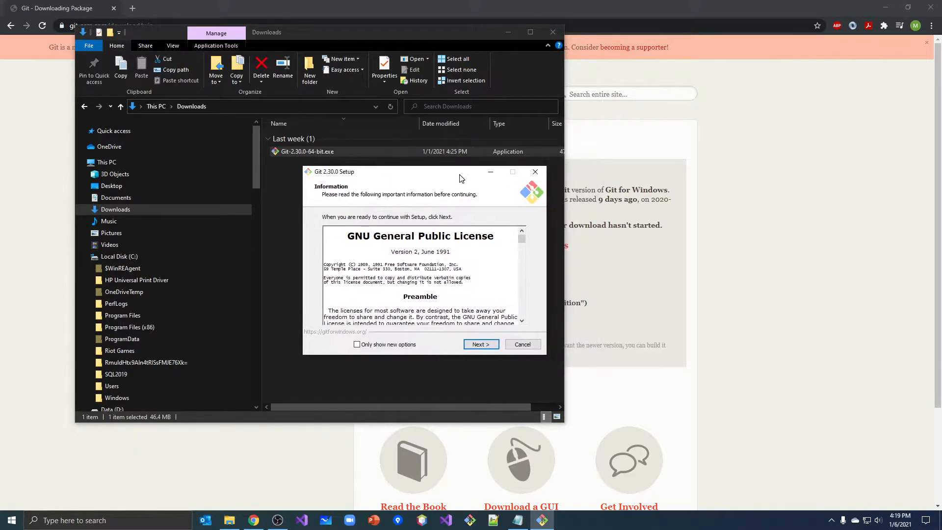
Accept the license and default components, and choose Notepad++ as Git's default editor
click(481, 345)
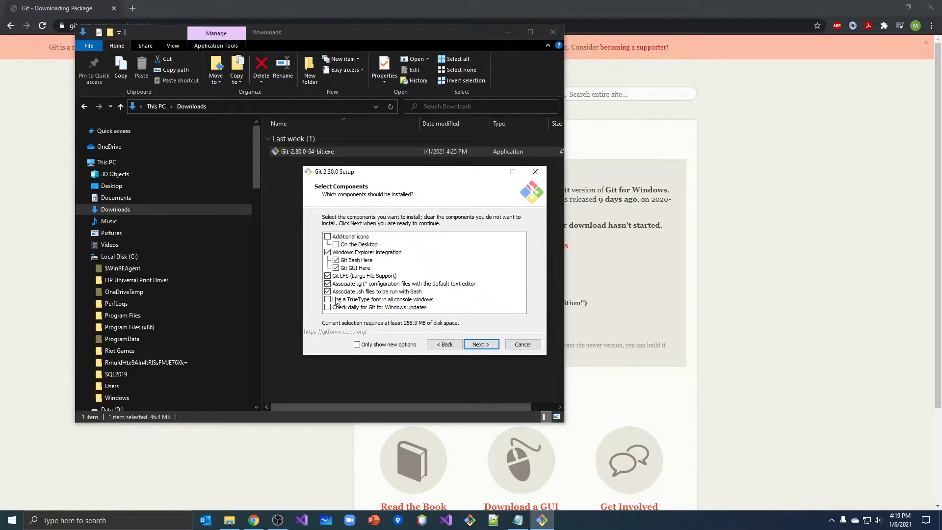
click(487, 347)
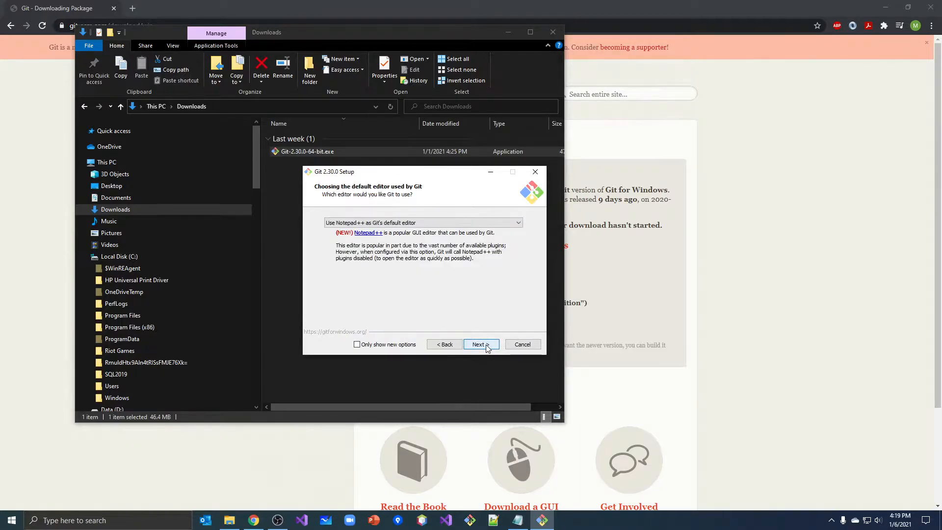
click(364, 225)
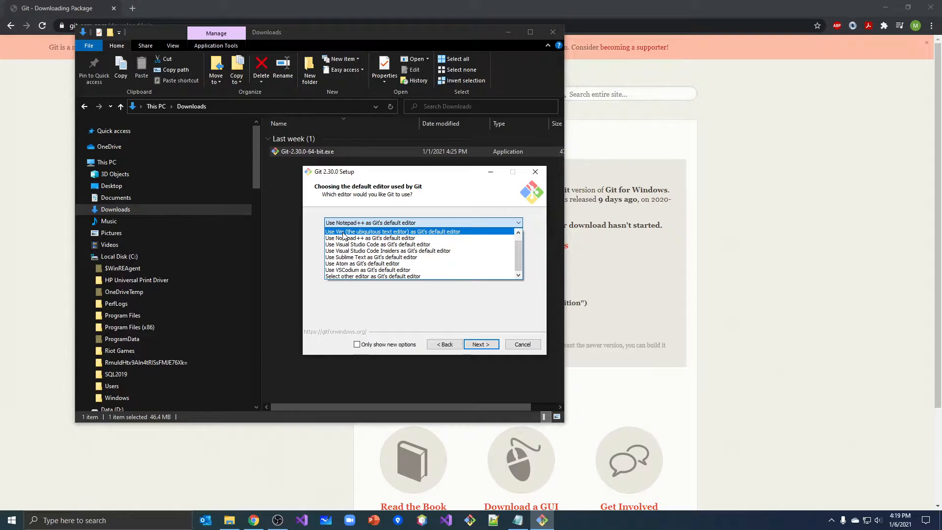
click(402, 239)
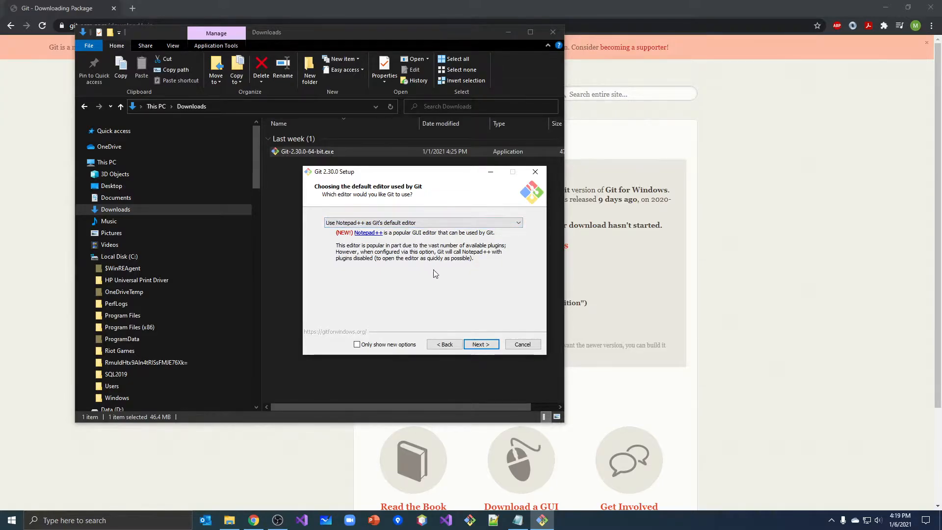
click(477, 346)
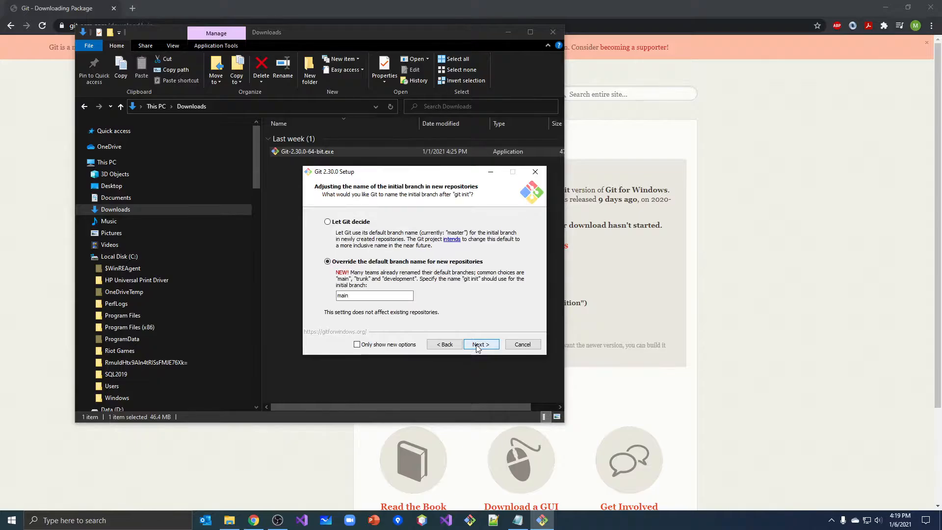
Override the default branch name for new repositories with main
click(328, 221)
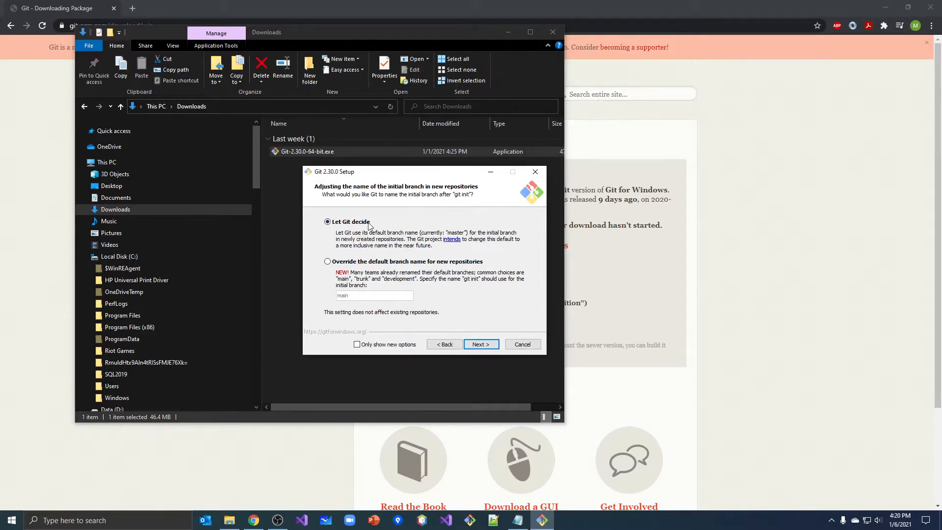
click(326, 262)
click(360, 295)
double_click(346, 297)
click(380, 259)
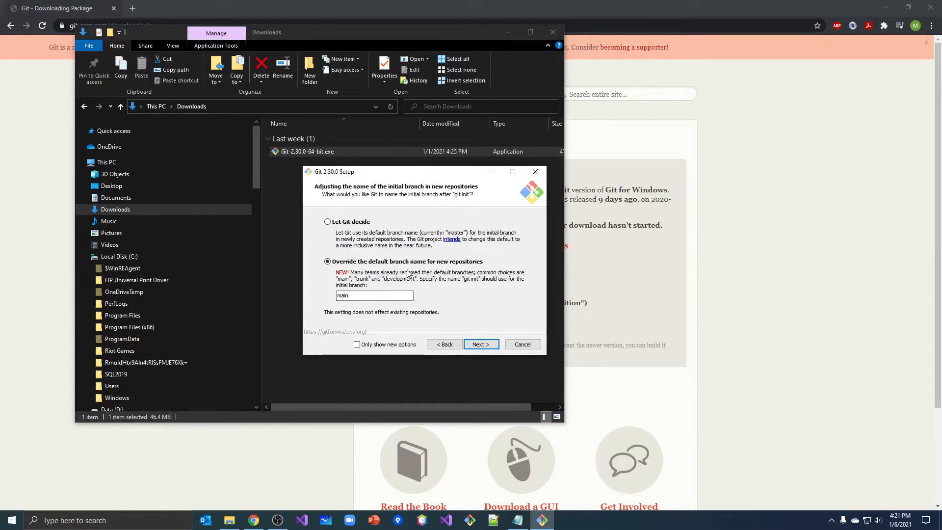
click(480, 346)
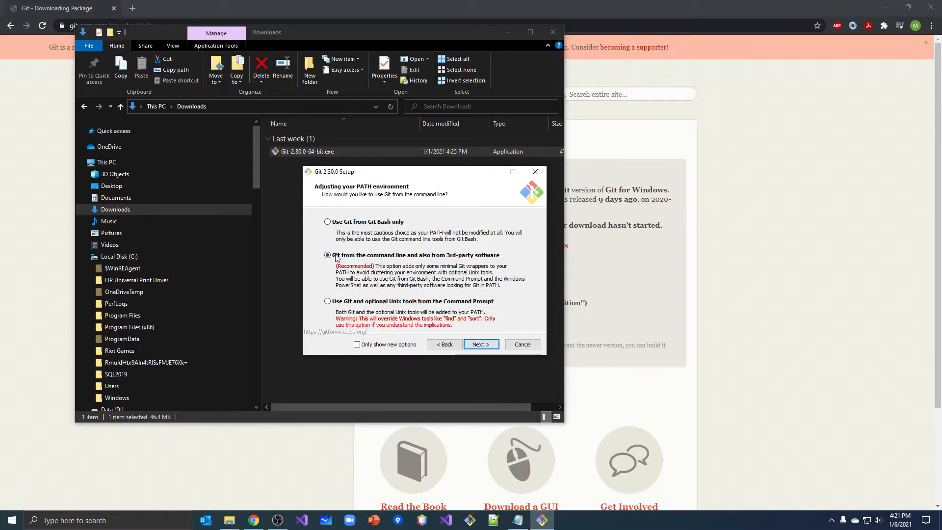
Keep Git usable from the command line and 3rd-party software, the default HTTPS backend, and Windows-style checkout with Unix-style commits
click(476, 345)
click(476, 346)
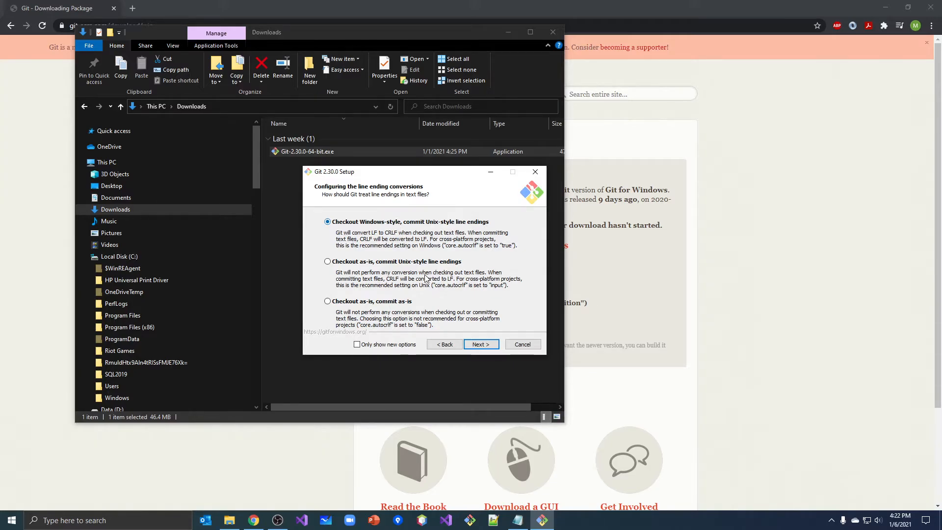
click(489, 344)
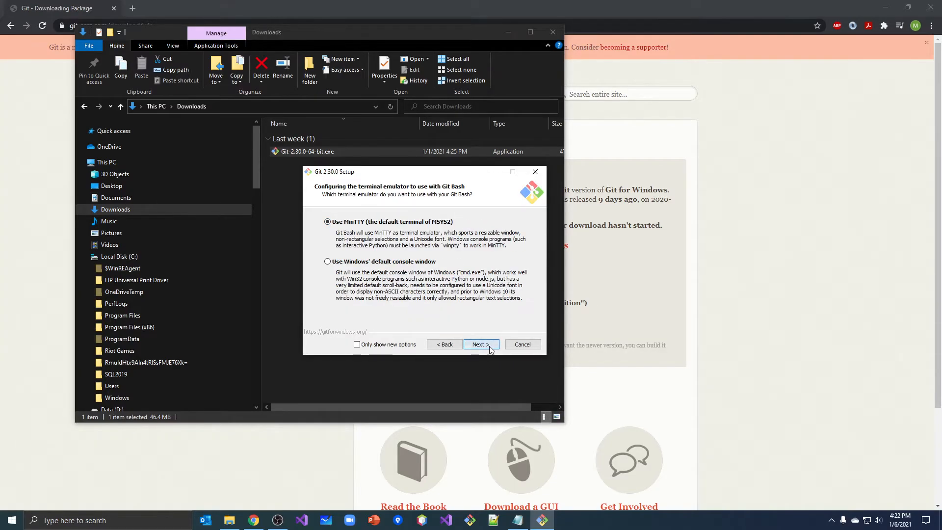
Keep MinTTY as terminal, the default fast-forward or merge for git pull, Git Credential Manager Core, and the default extra options
click(492, 346)
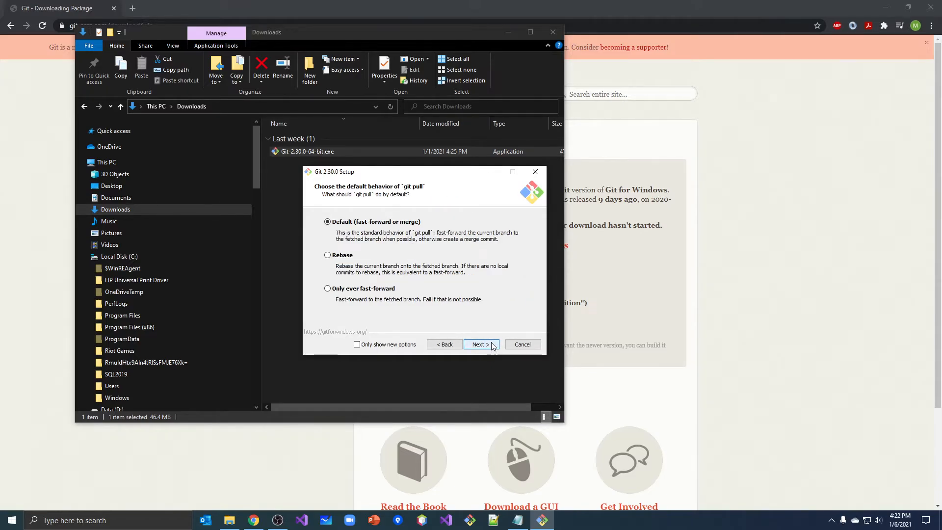
click(493, 345)
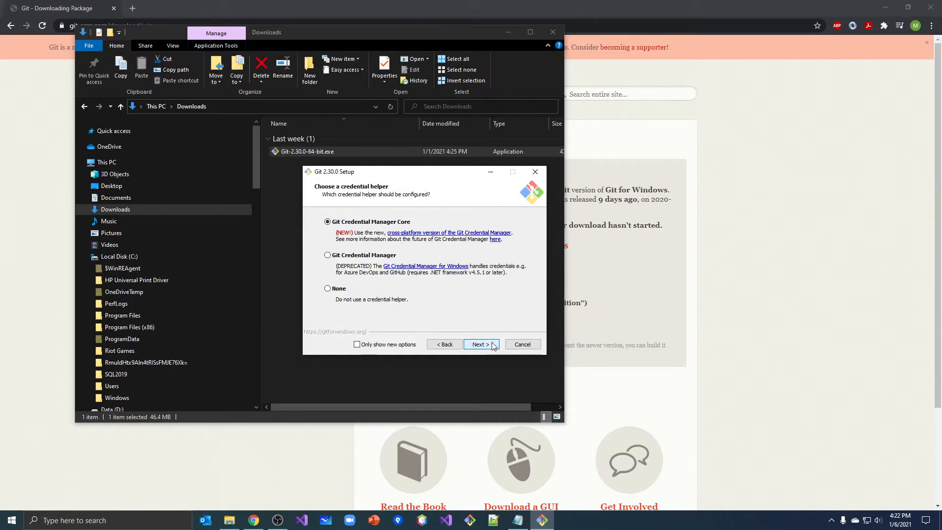
click(493, 346)
click(494, 346)
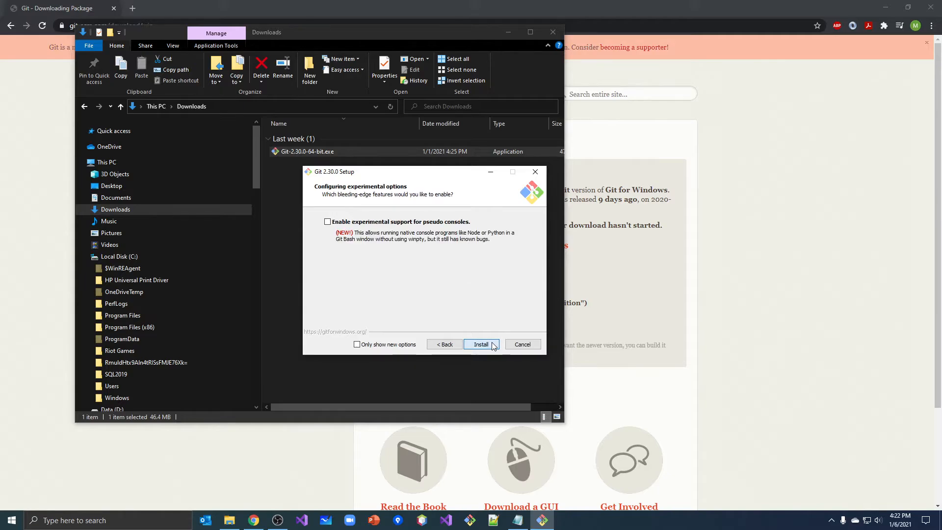
Install Git without experimental pseudo console support, and finish the setup with View Release Notes turned off
click(493, 345)
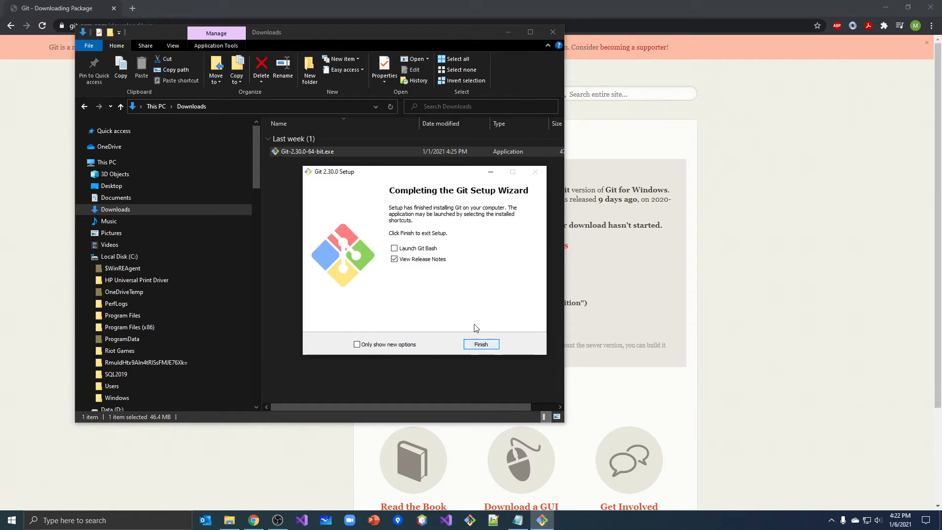
click(429, 259)
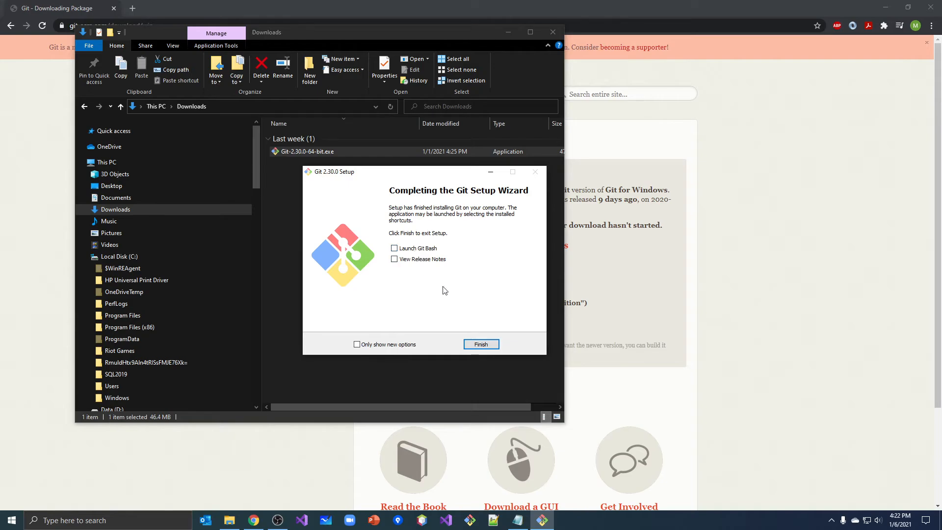
click(475, 345)
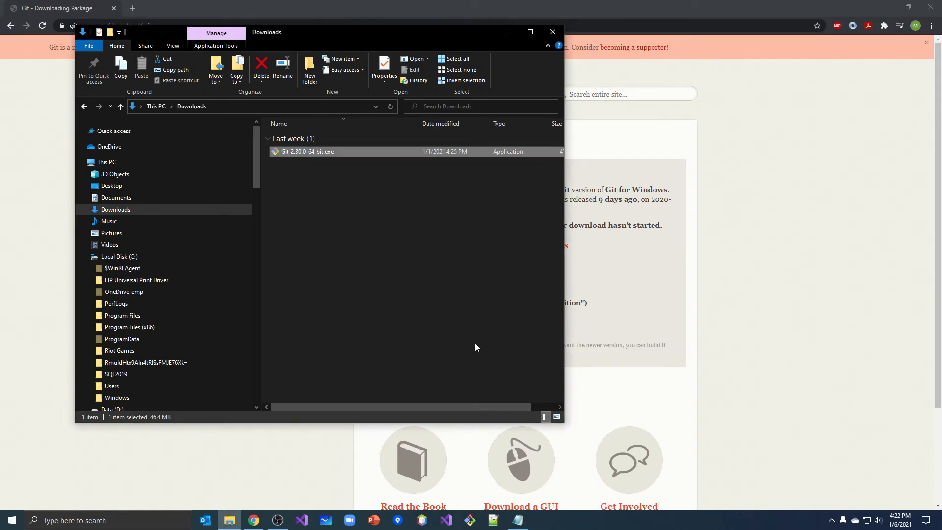
Launch Git Bash from the installed Git program group and move its window clear of the Downloads folder's file list
click(11, 520)
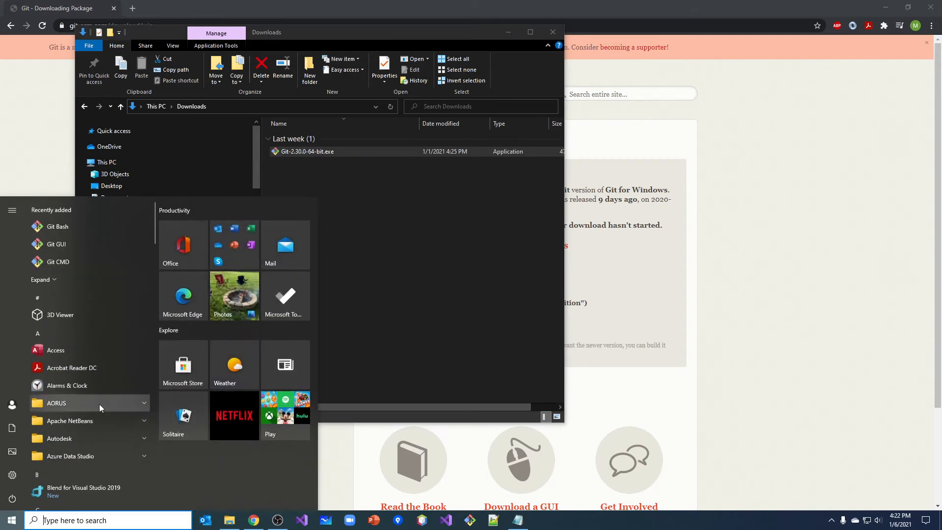
scroll(131, 373, down, 10)
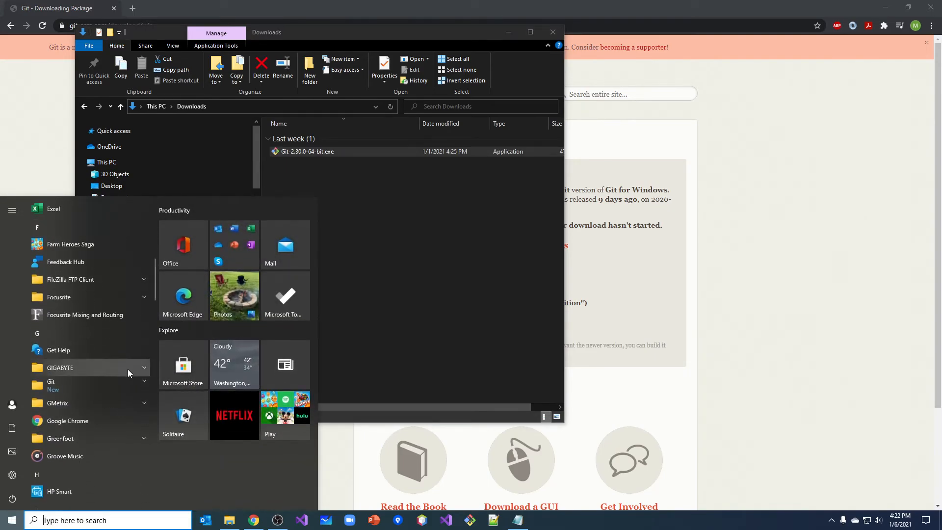
scroll(122, 362, down, 2)
click(144, 289)
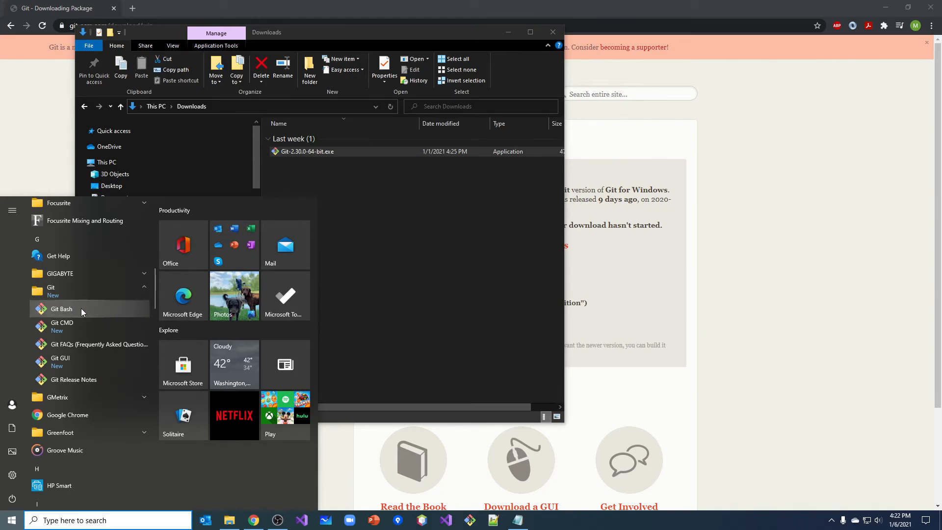
click(81, 308)
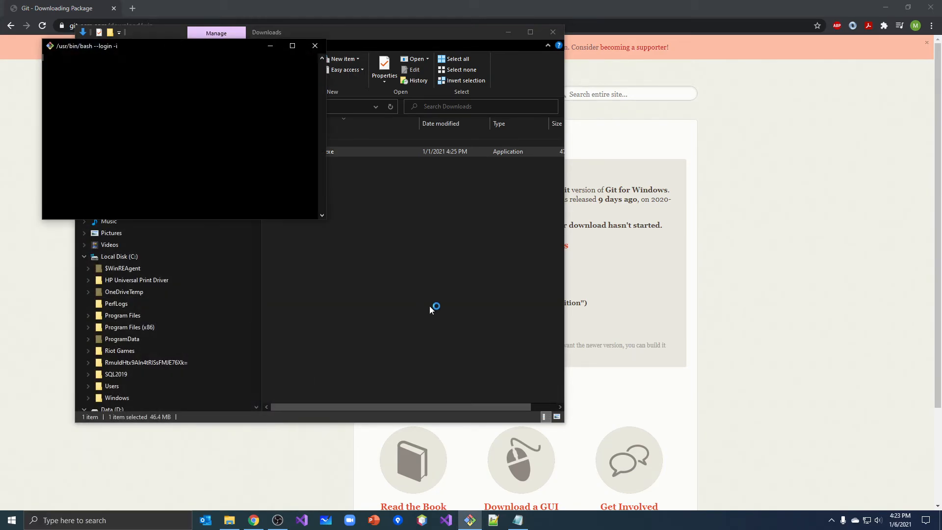
drag(175, 46, 677, 279)
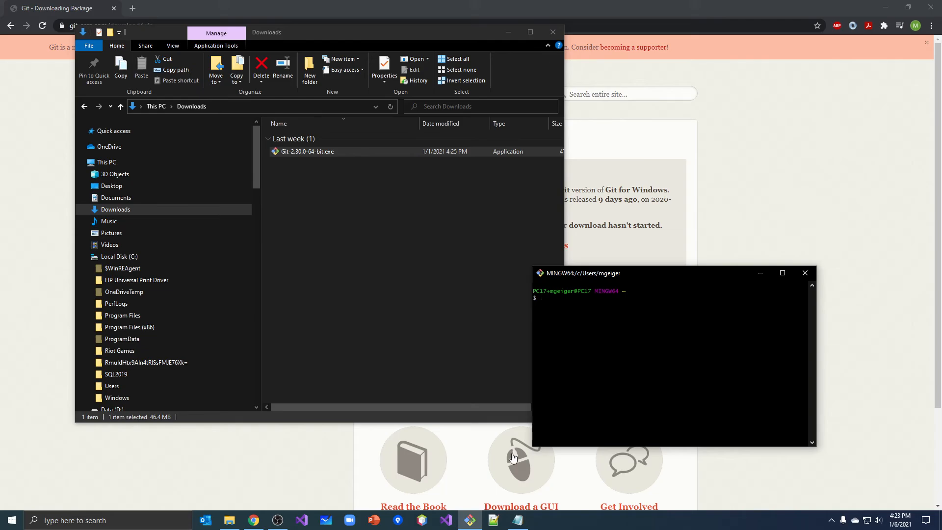
Unpin Git Bash from the taskbar and pin it back
right_click(470, 521)
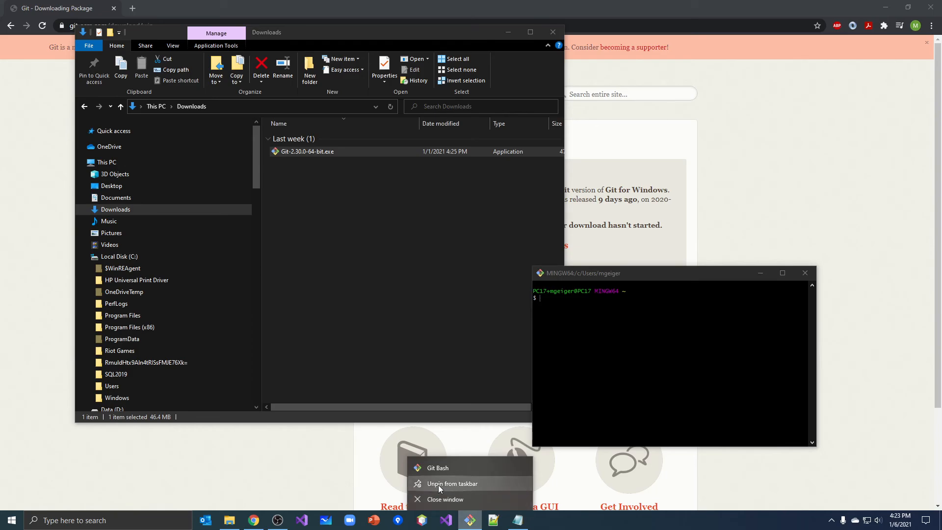
click(457, 485)
right_click(474, 522)
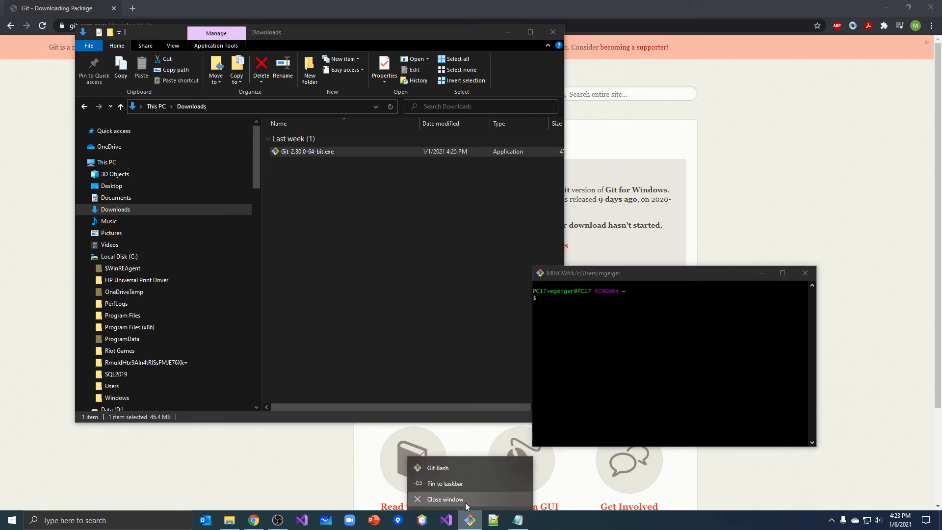
click(455, 486)
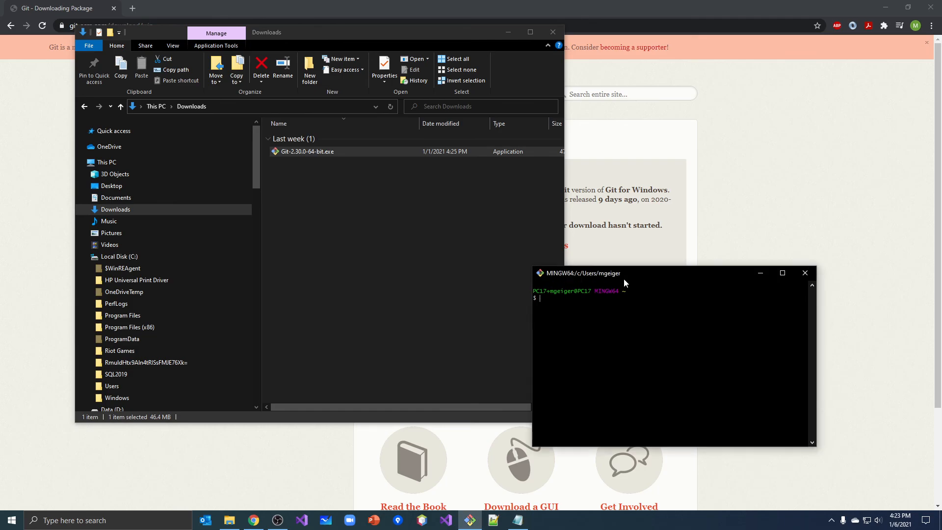
drag(625, 278, 650, 304)
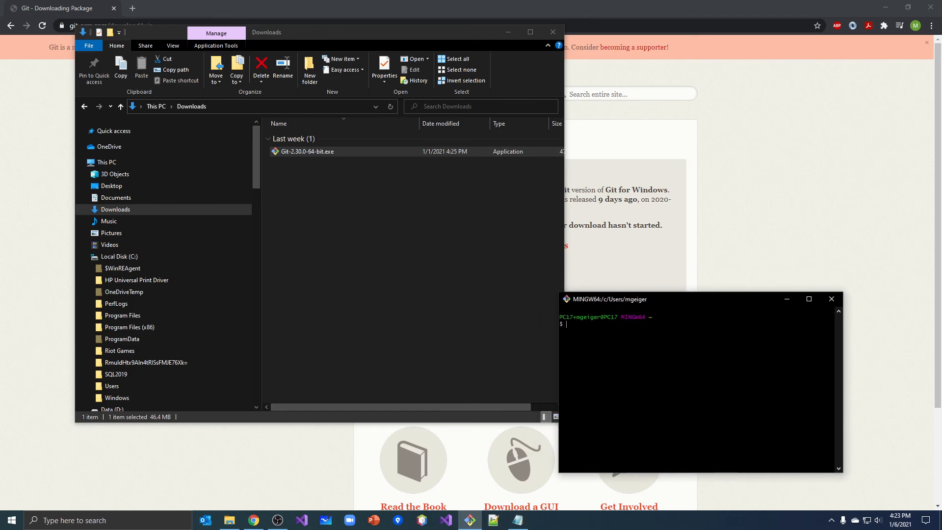